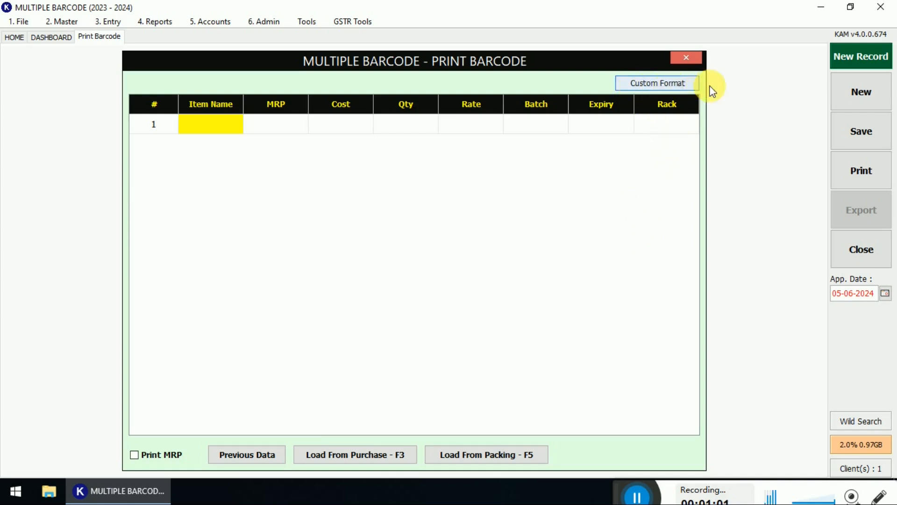
Open the custom barcode format settings and move the barcode to the label's lower-right area, at about X 223, Y 147.
left_click(691, 83)
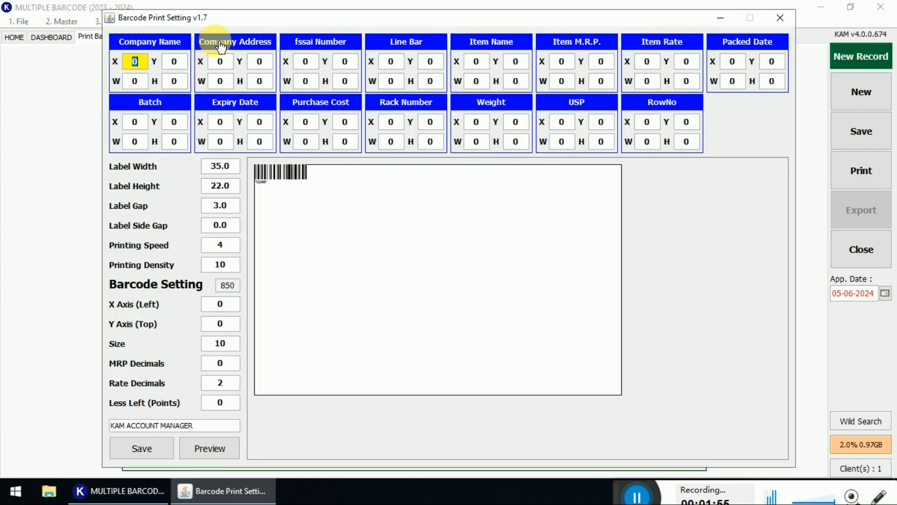
left_click_drag(282, 175, 578, 371)
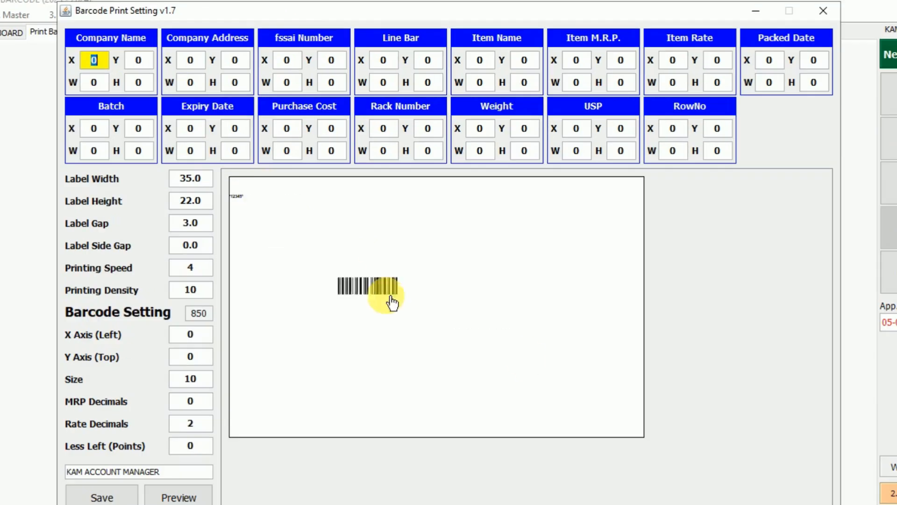
left_click_drag(593, 410, 600, 414)
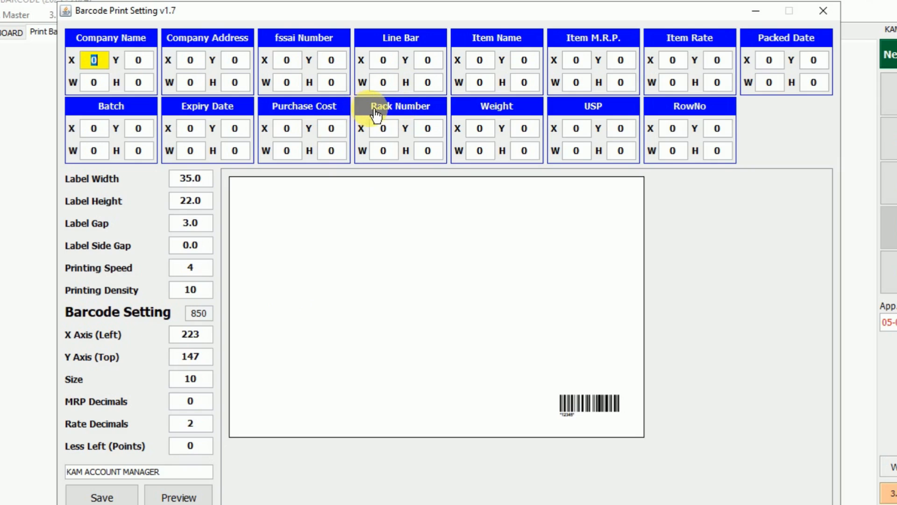
Add the rack number to the label at about X 128, Y 143 and the purchase cost above it at about X 119, Y 117.
left_click(409, 111)
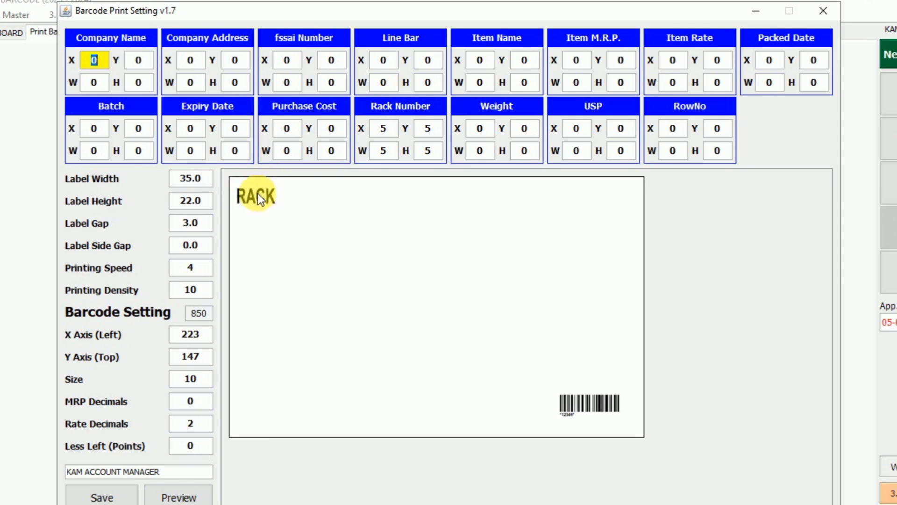
left_click_drag(257, 197, 441, 402)
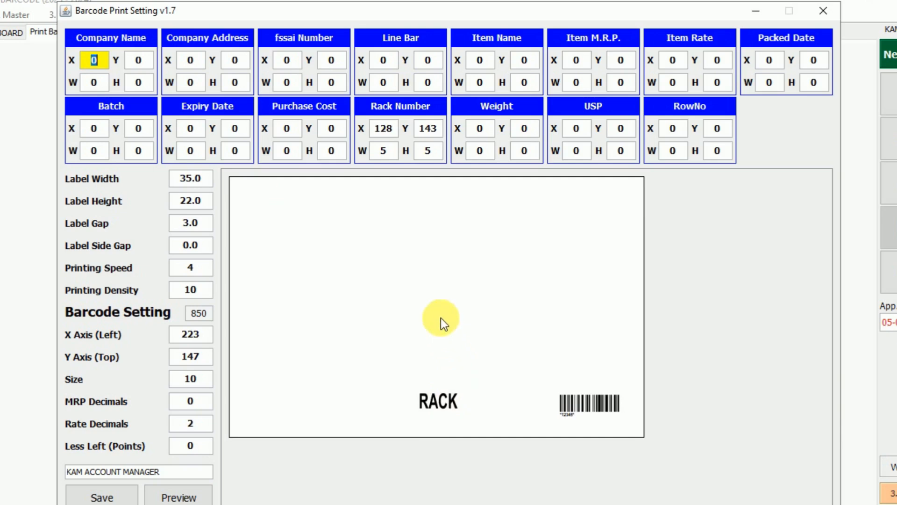
left_click(316, 112)
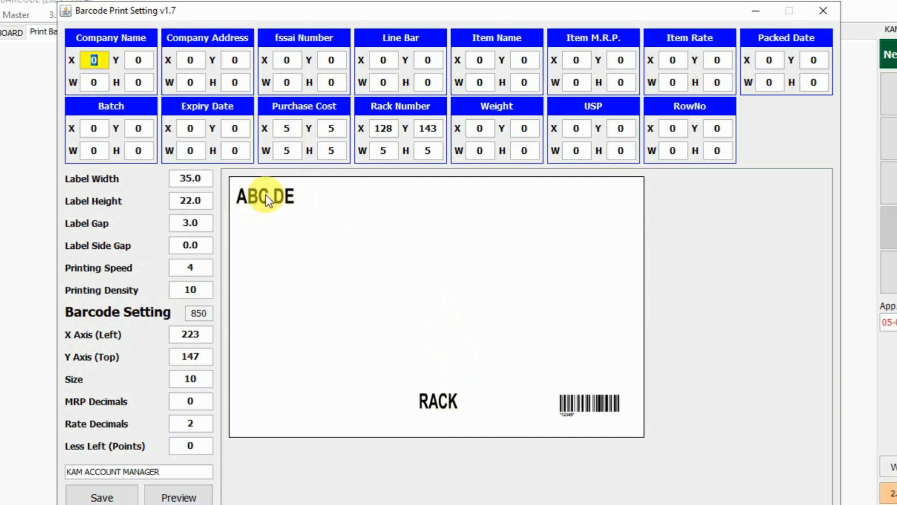
left_click_drag(265, 195, 442, 360)
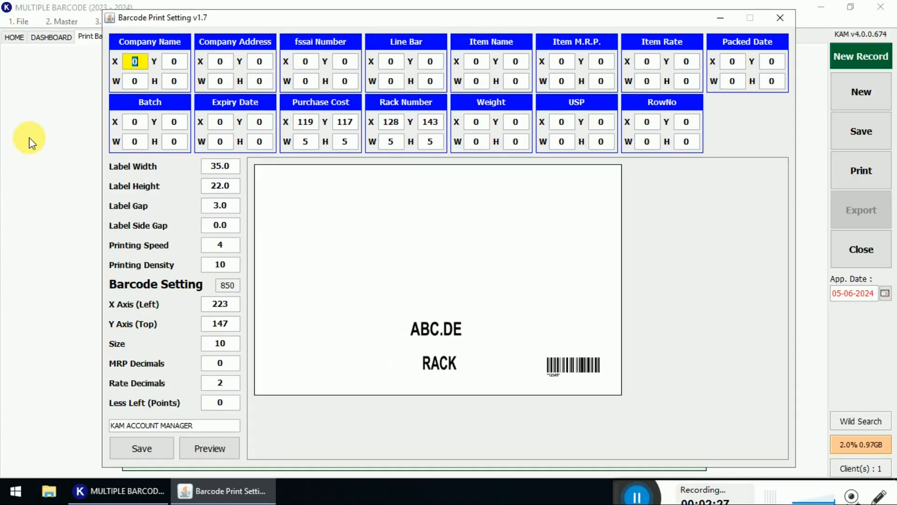
Open the price code setting in the company settings.
left_click(29, 140)
left_click(259, 24)
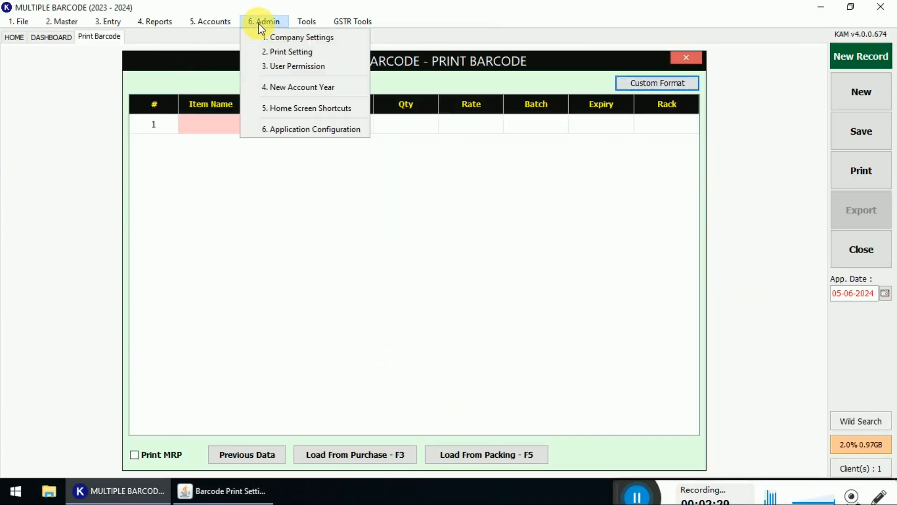
left_click(267, 37)
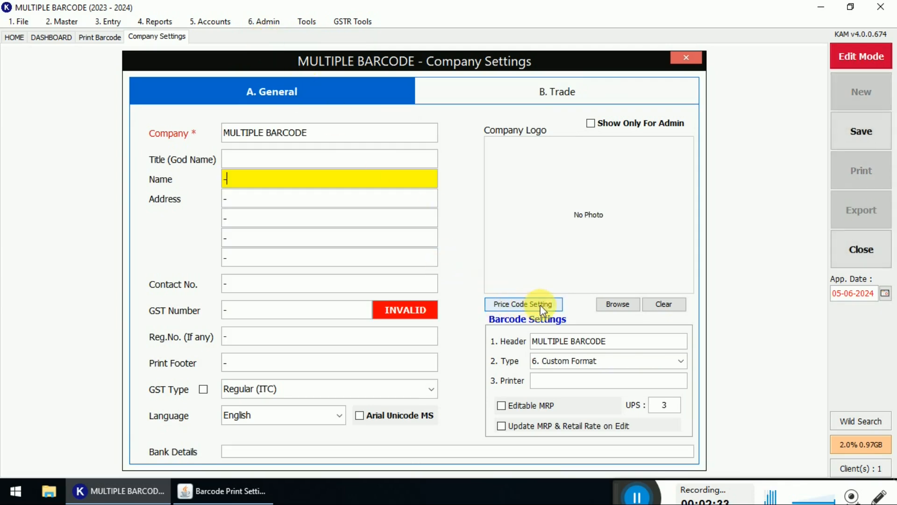
left_click(555, 306)
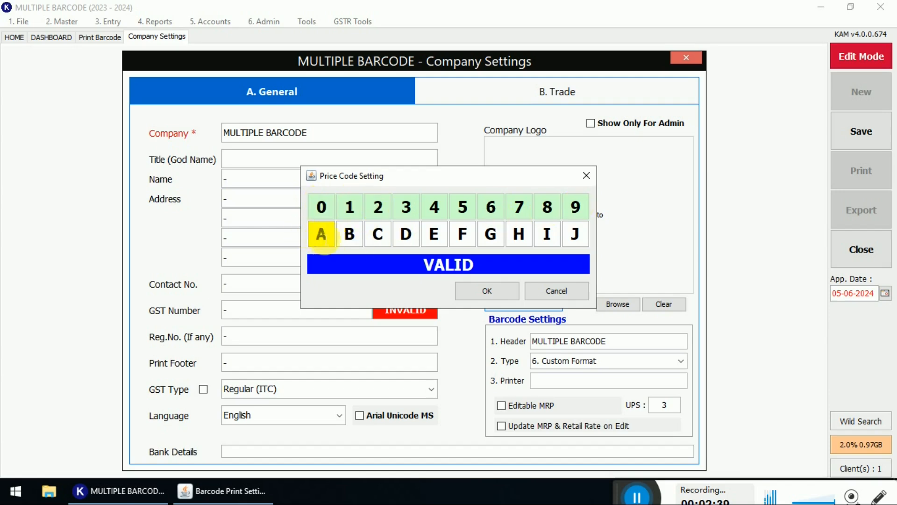
Try the duplicate letter I as the price code for digit 9, and change it back to J.
left_click(574, 237)
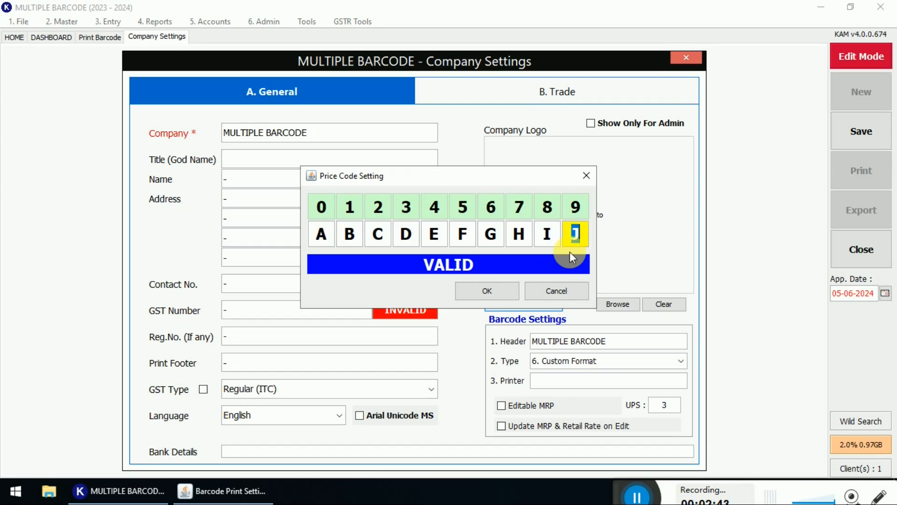
type("I")
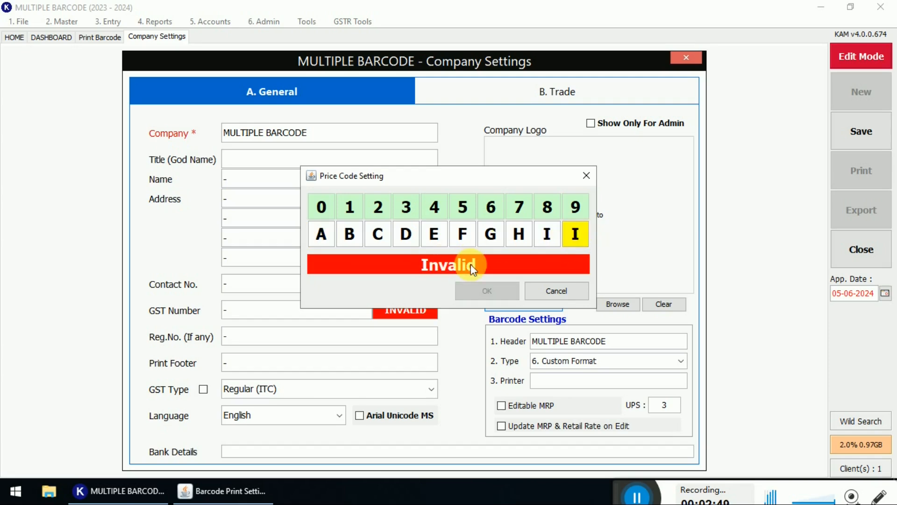
key("BackSpace")
type("J")
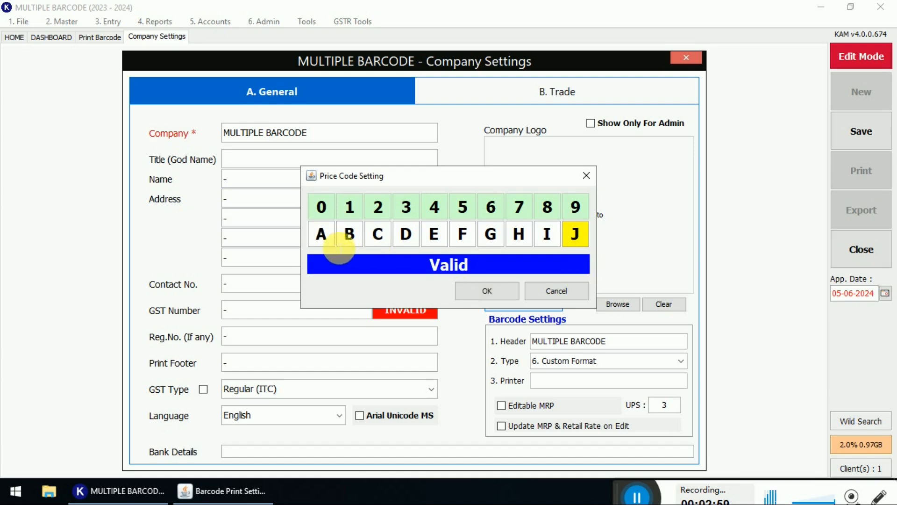
Accept the price codes, then save and close the company settings.
left_click(488, 291)
left_click(865, 131)
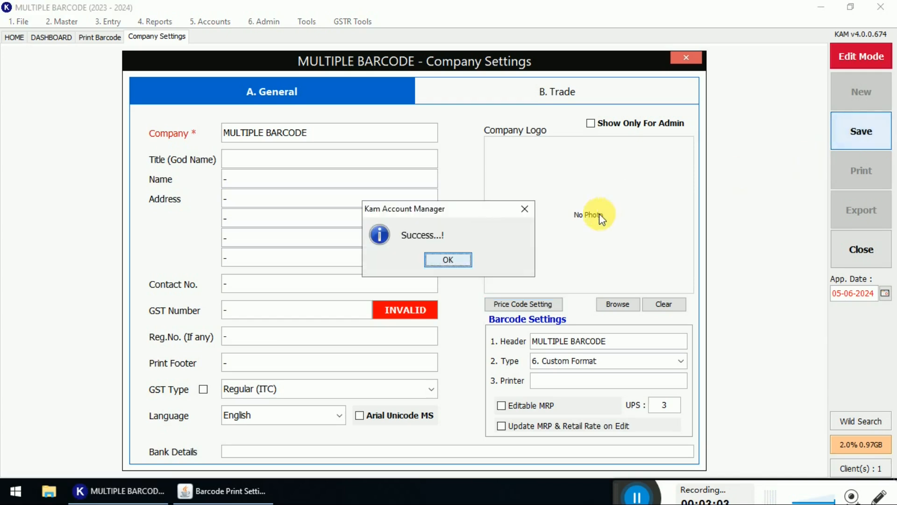
left_click(468, 259)
left_click(862, 254)
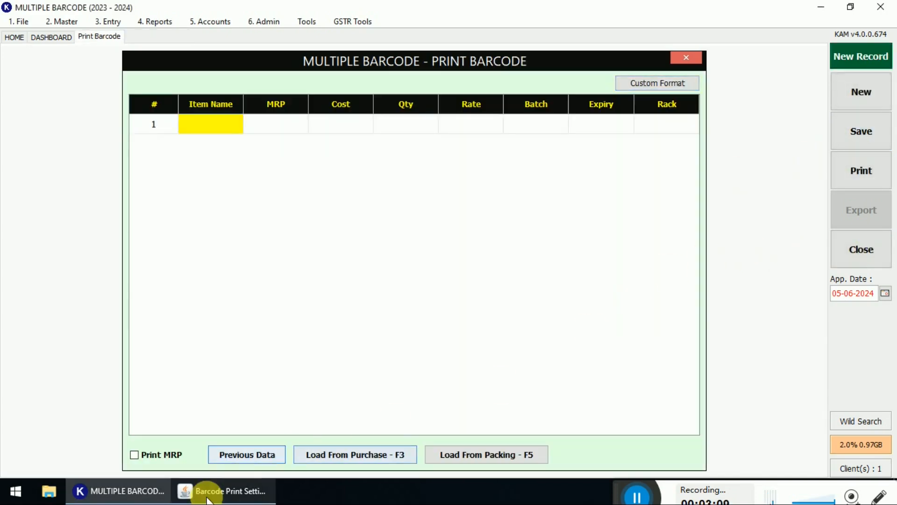
Return to the barcode print settings and add the item rate at about X 100, Y 88 and the M.R.P. at about X 105, Y 66.
left_click(251, 494)
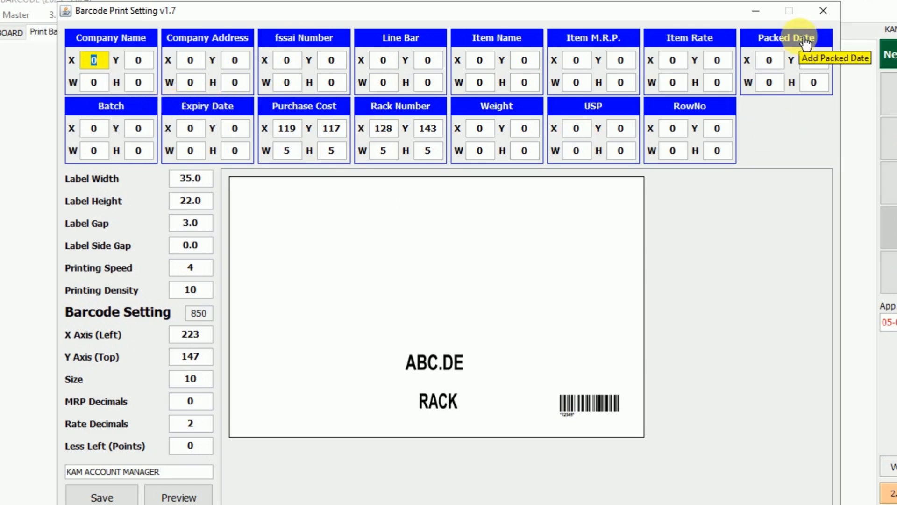
left_click(703, 41)
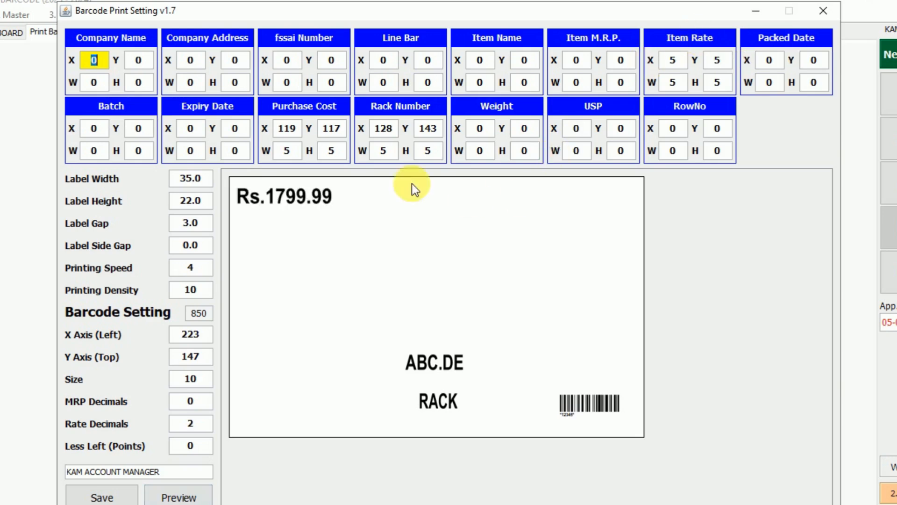
left_click_drag(310, 195, 464, 321)
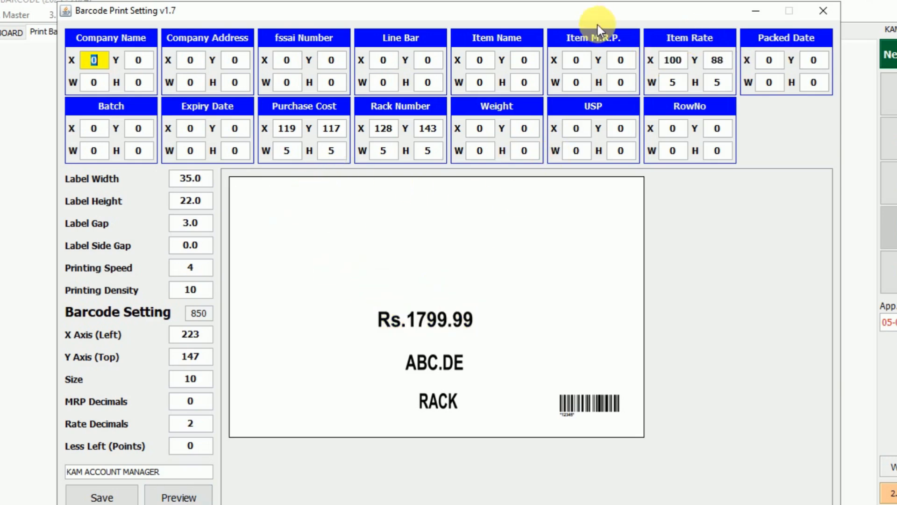
left_click(557, 80)
left_click_drag(281, 195, 413, 286)
Add the item name at about X 5, Y 36, the fssai number at about X 112, Y 20, and the company name at X 5, Y 5.
left_click(488, 41)
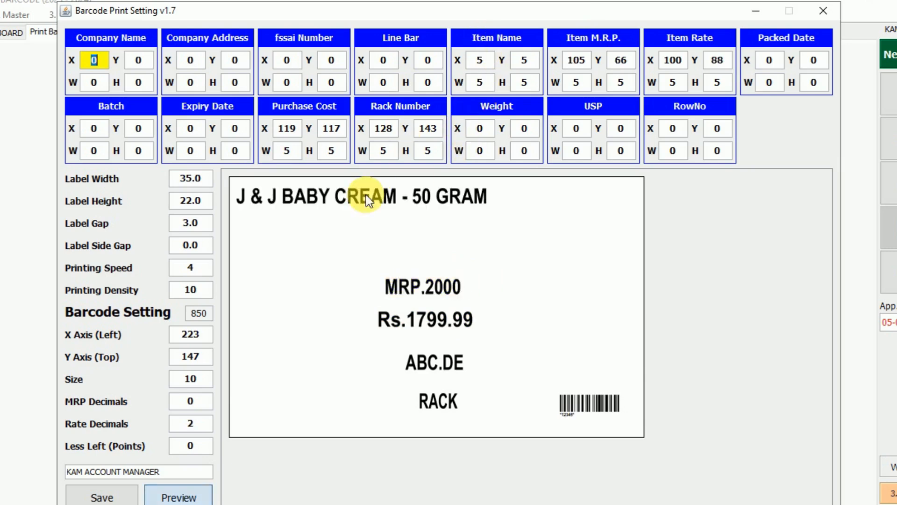
left_click_drag(311, 194, 312, 242)
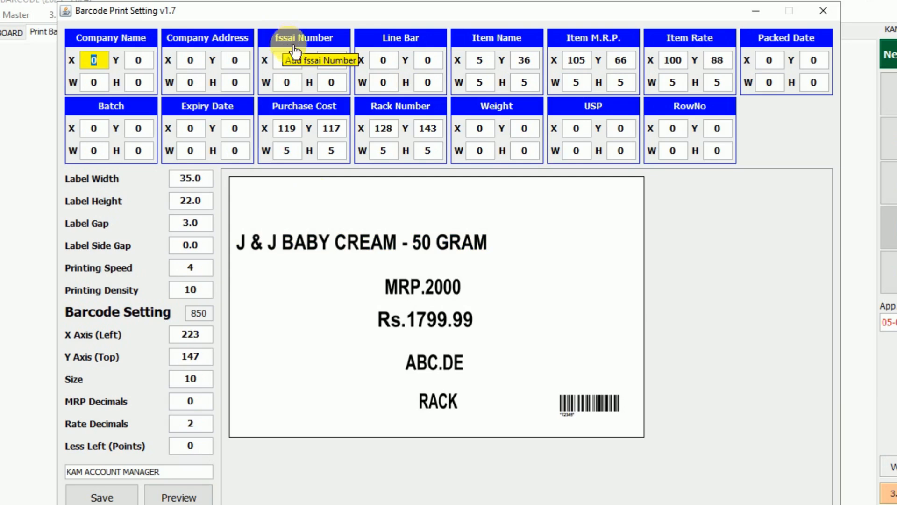
left_click(289, 46)
left_click_drag(305, 211, 447, 228)
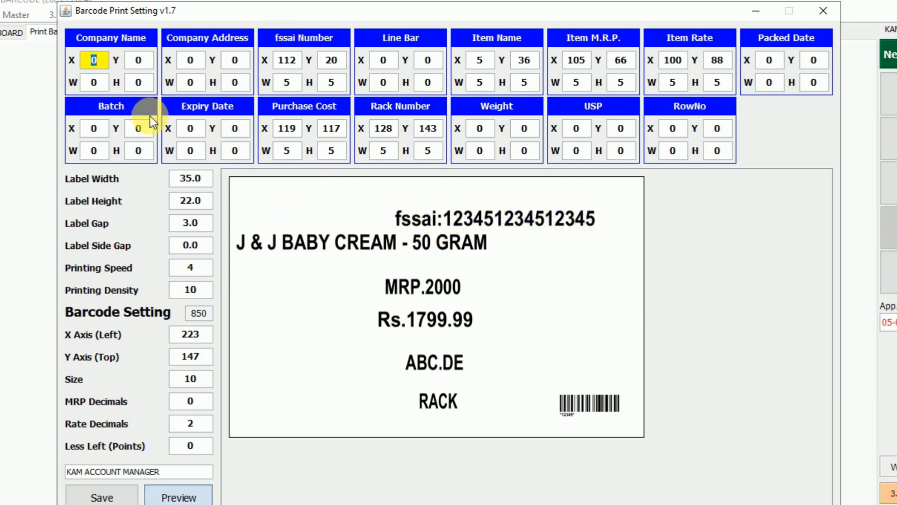
left_click(133, 45)
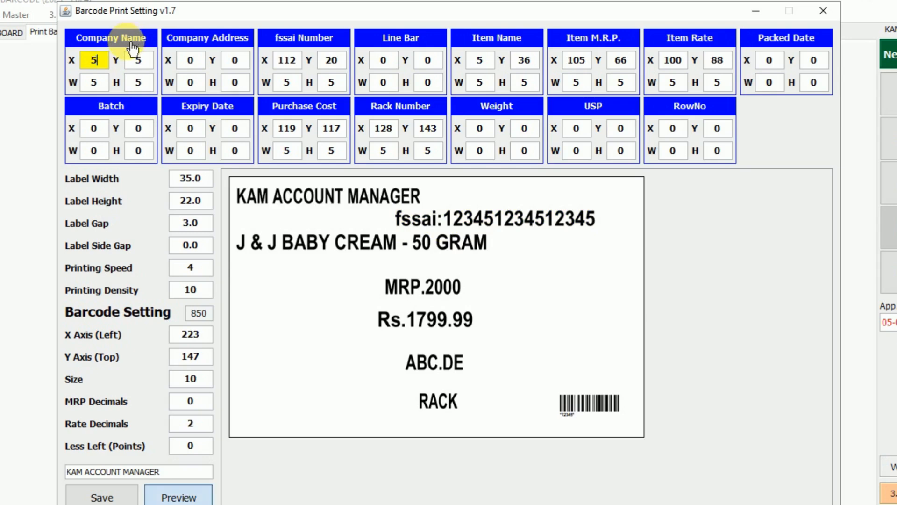
Reposition the barcode to about X 232, Y 83, the rack number to X 218, Y 151, and the purchase cost to X 218, Y 130.
left_click_drag(575, 402, 603, 319)
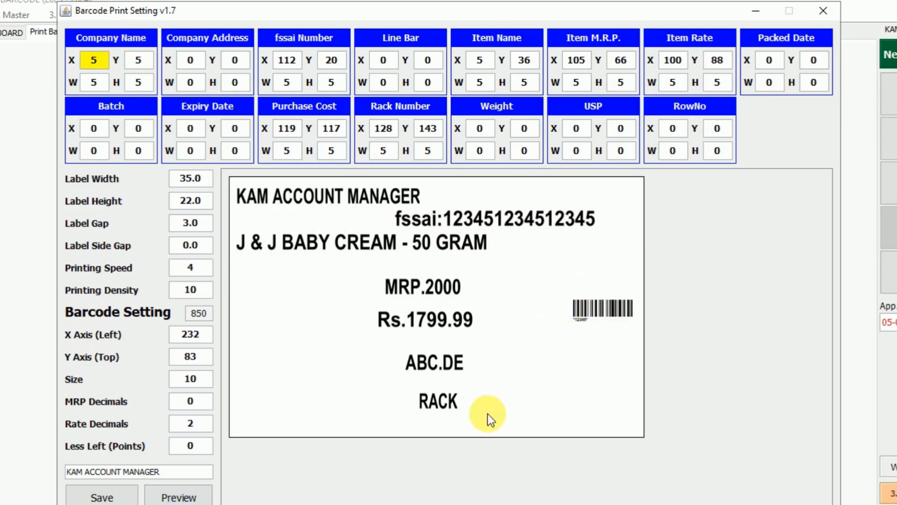
left_click_drag(447, 407, 595, 417)
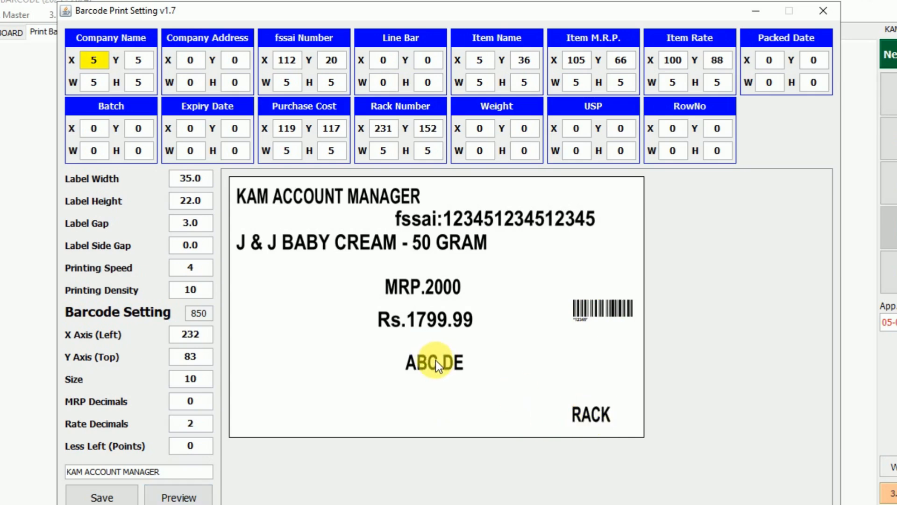
left_click_drag(436, 360, 591, 389)
left_click_drag(595, 415, 574, 414)
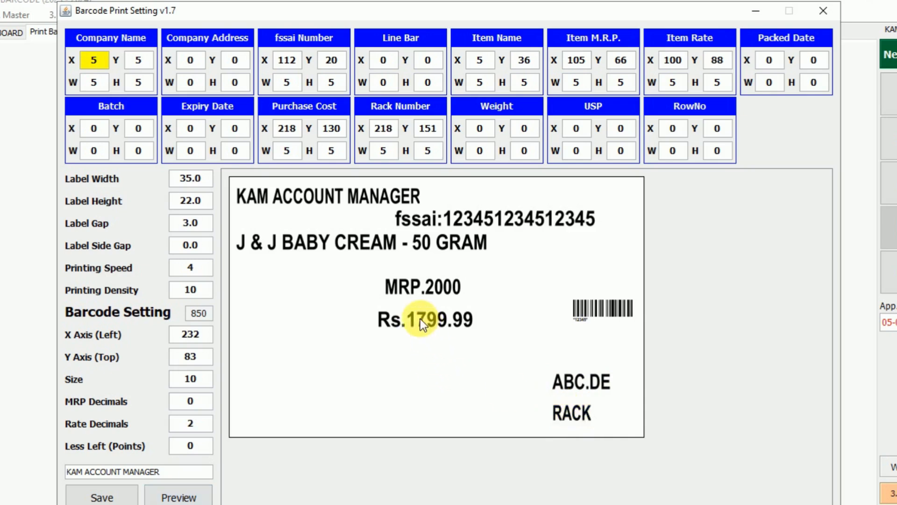
Move the item rate and M.R.P. to the label's lower-left corner, and set the MRP decimals to 2 with a refreshed preview.
left_click_drag(420, 319, 275, 370)
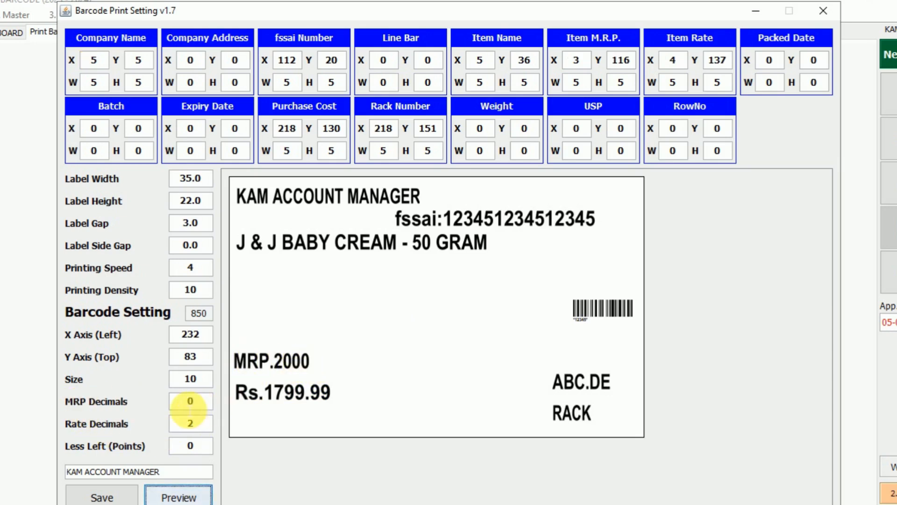
left_click(190, 401)
type("2")
left_click(179, 495)
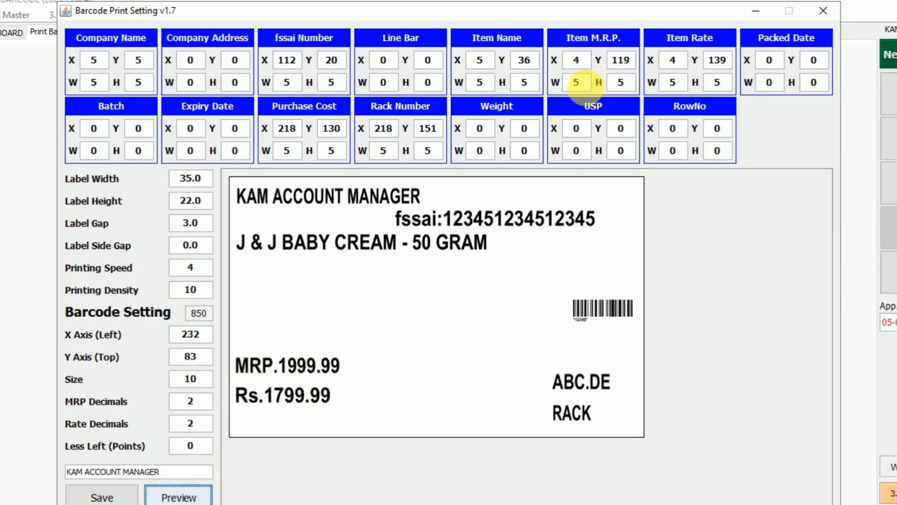
Set the item M.R.P. text to width 10 and height 8, and preview the label.
left_click(579, 84)
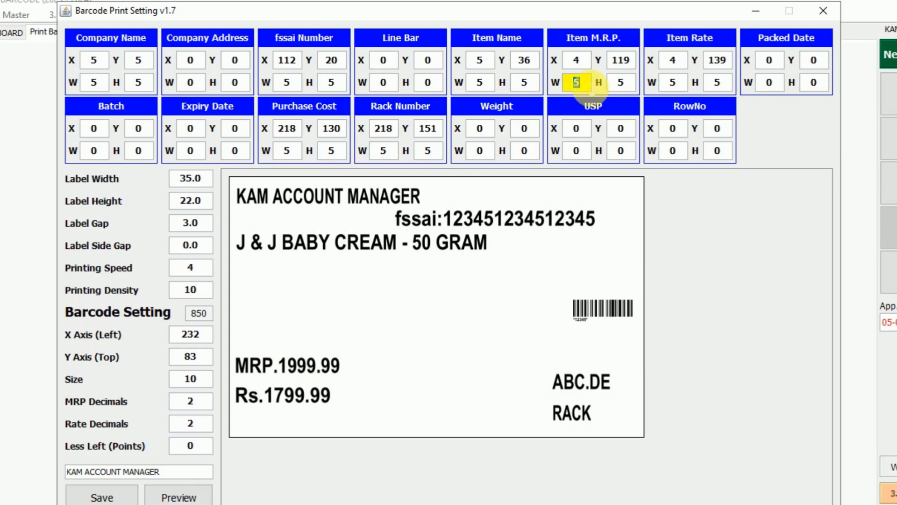
key("Tab")
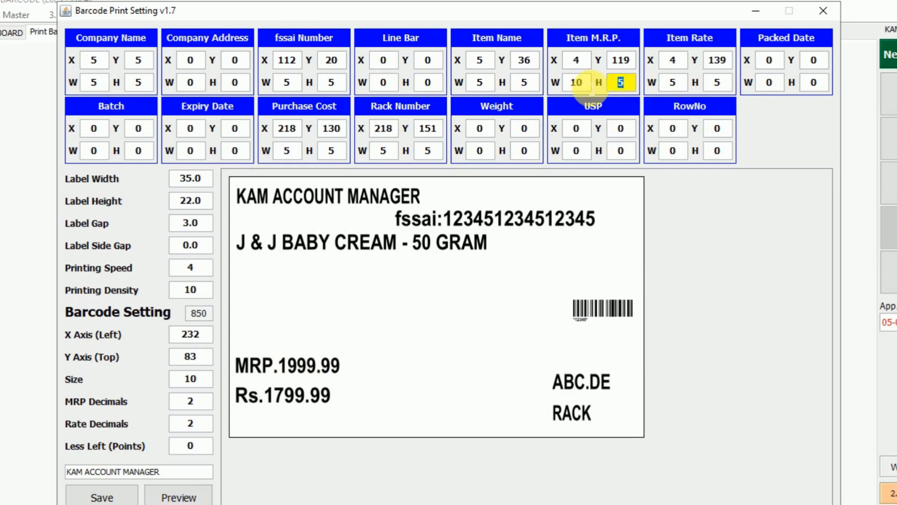
type("8")
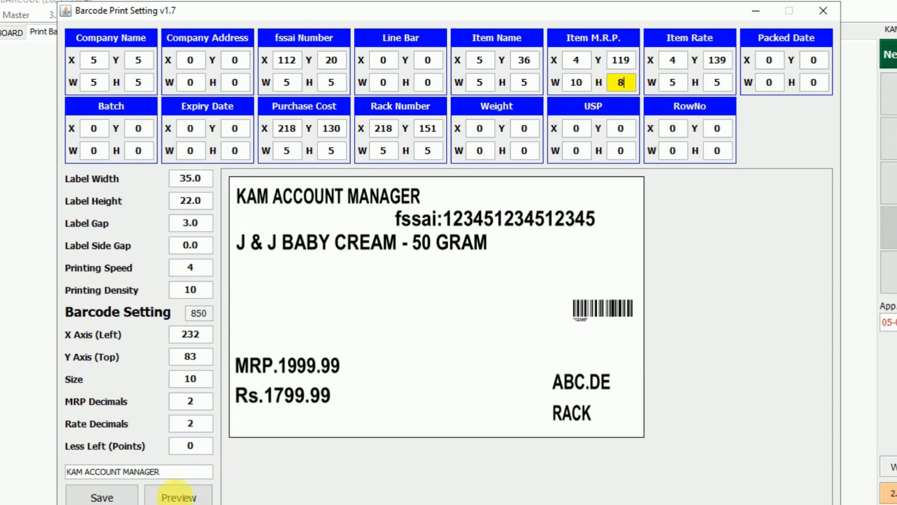
left_click(178, 498)
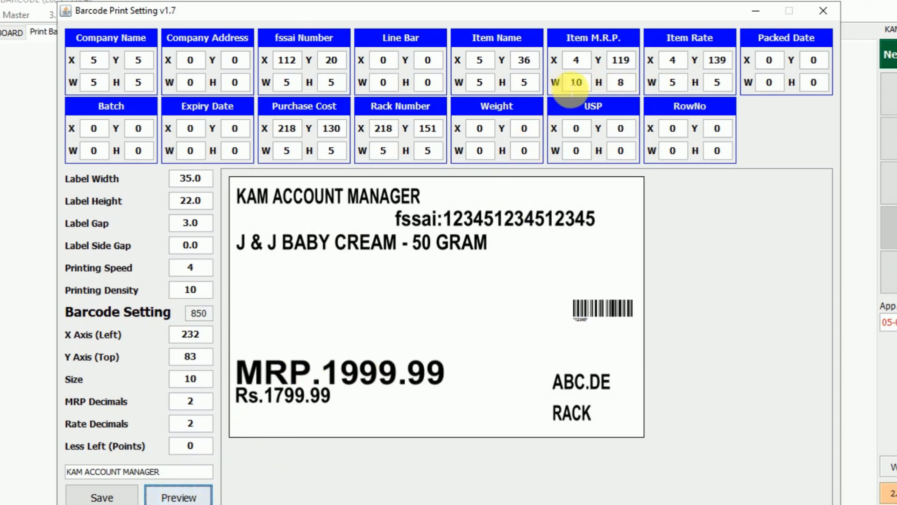
Reduce the item M.R.P. text width to 8 and preview the label.
double_click(576, 82)
type("8")
left_click(179, 494)
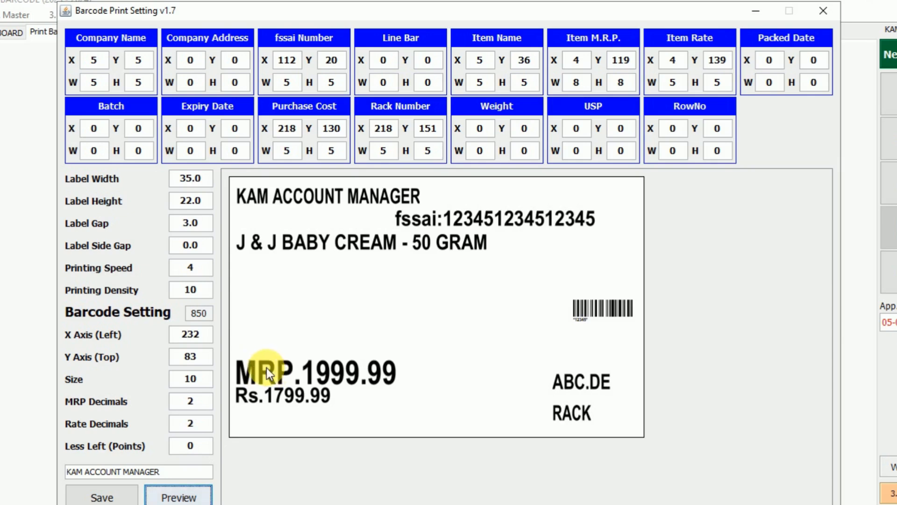
Set the item rate text to width 9 and height 9.
double_click(683, 83)
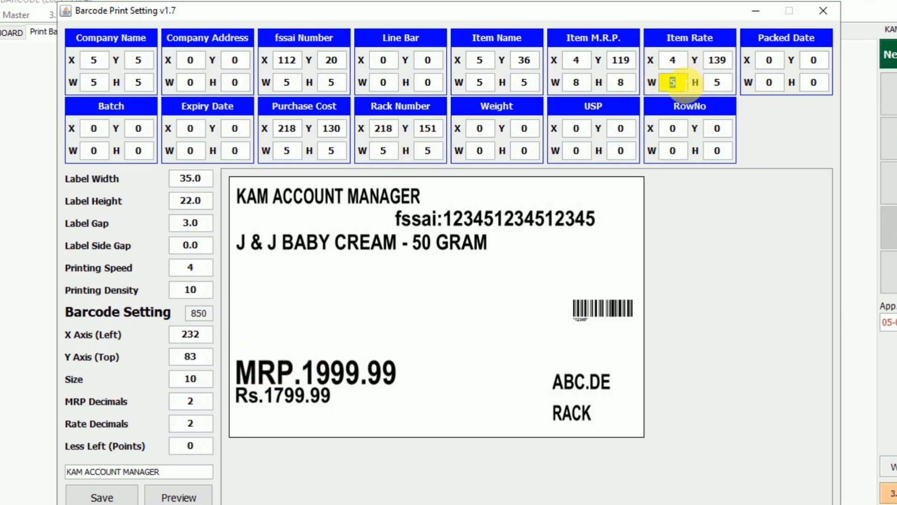
type("9")
key("Tab")
key("Return")
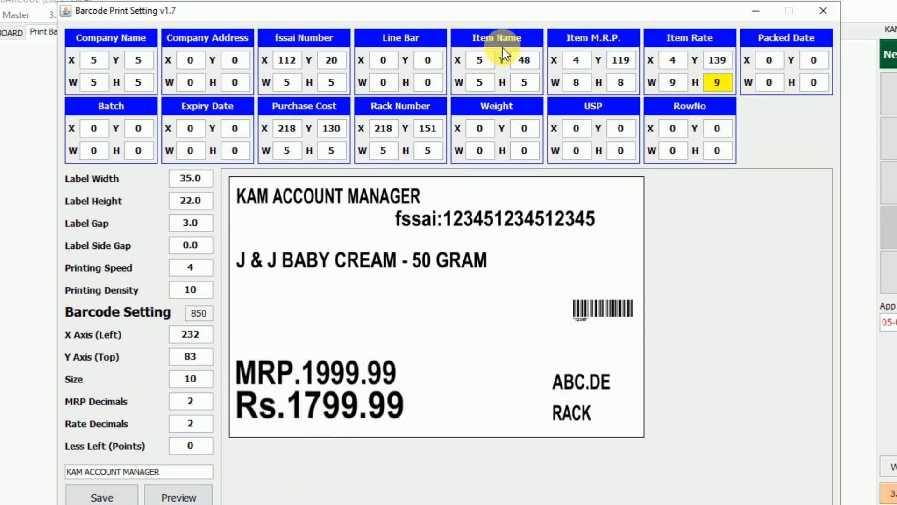
Set the item name text to width 8 and height 10, and preview the label.
double_click(484, 82)
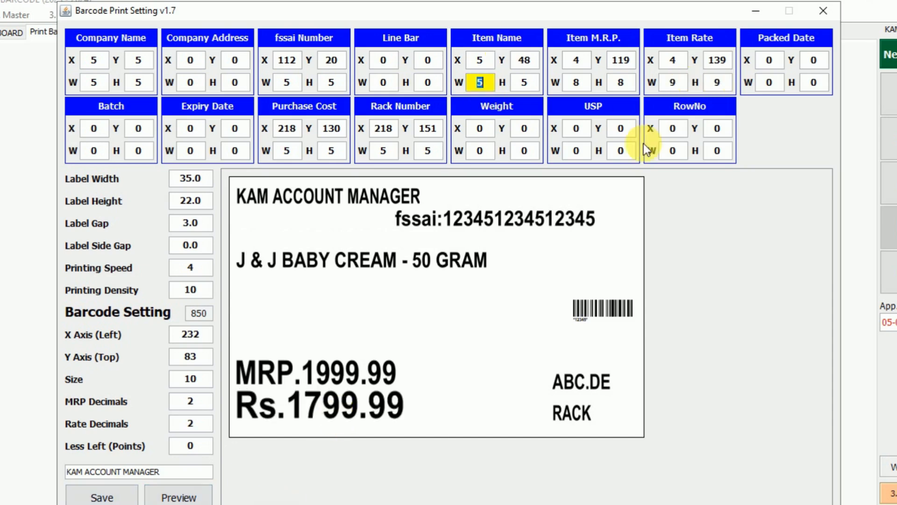
type("8")
key("Tab")
type("10")
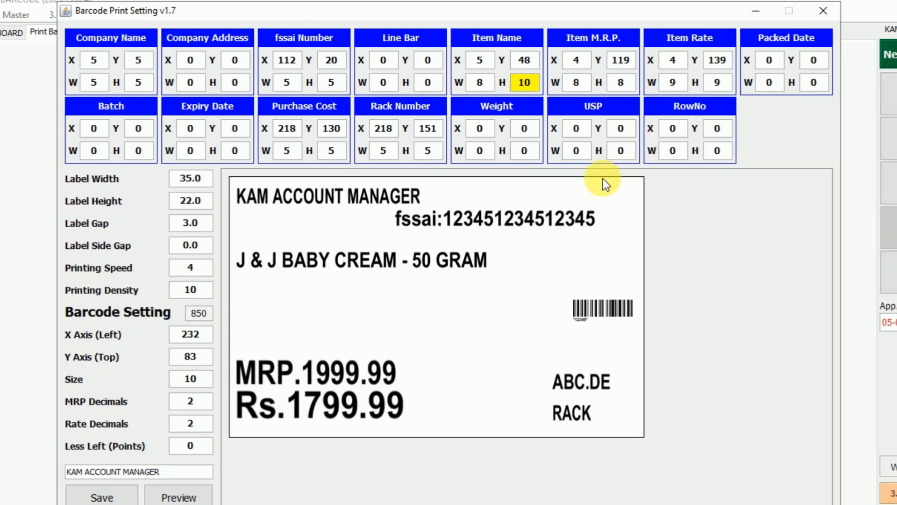
key("Return")
Move the fssai number between the company name and item name, and set its text to width 7 and height 7.
left_click_drag(435, 220, 362, 234)
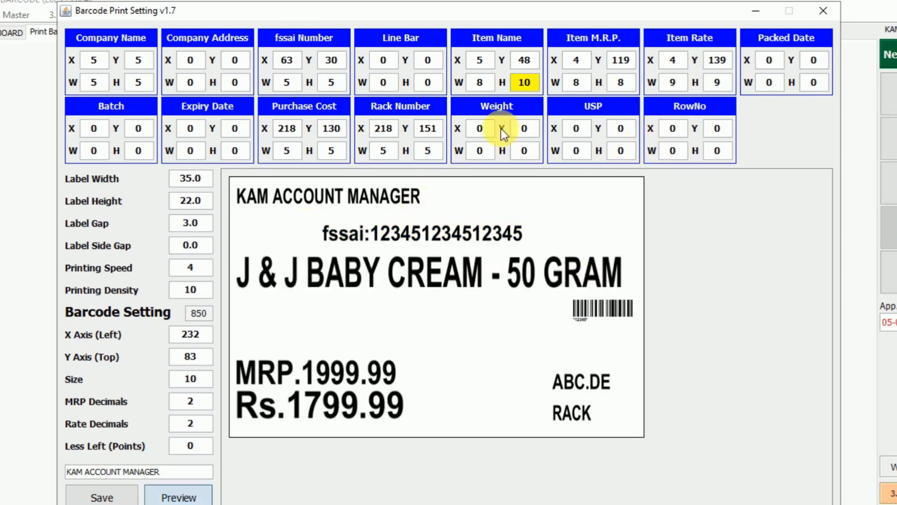
left_click(294, 86)
type("7")
key("Tab")
type("7")
left_click(178, 496)
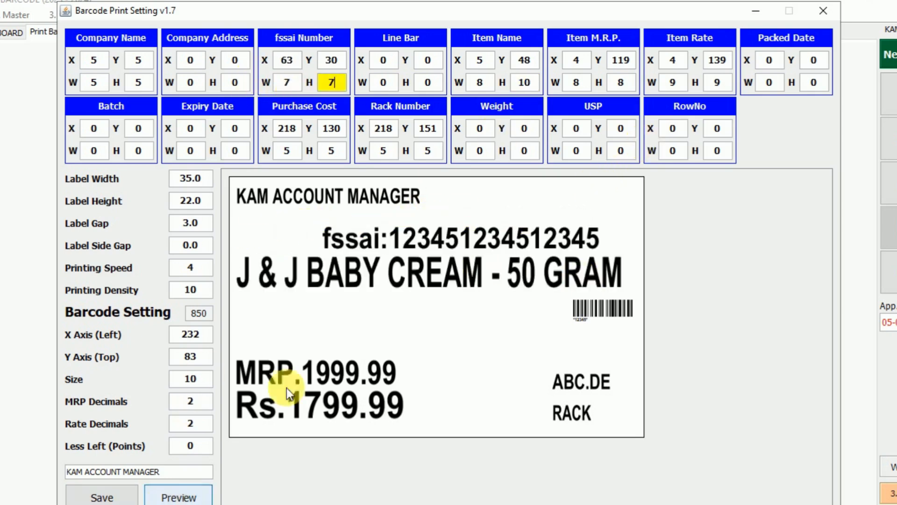
left_click(428, 231)
Set the company name text to width 10 and height 10, and preview the label.
left_click(106, 84)
type("10")
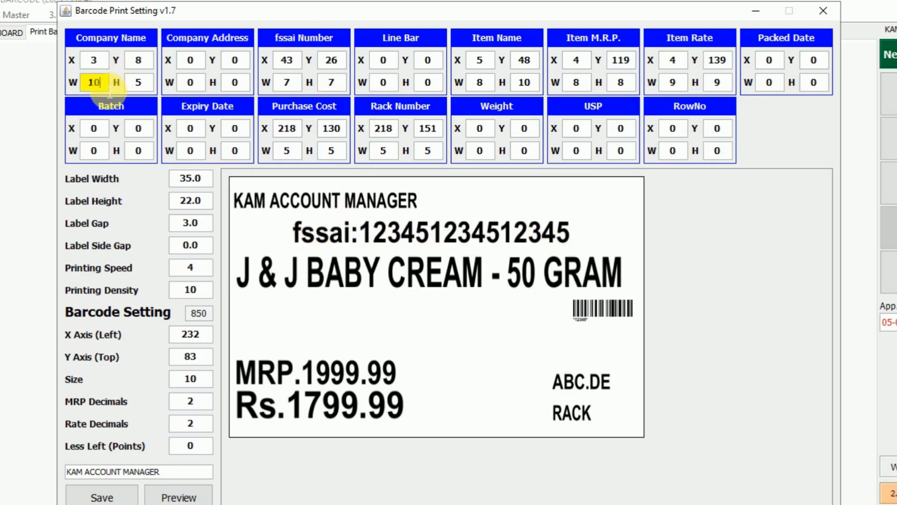
key("Tab")
type("10")
left_click(177, 496)
Centre the company name at X 15, Y 4, with the fssai number at X 47, Y 35 and item name at X 8, Y 56.
left_click(460, 203)
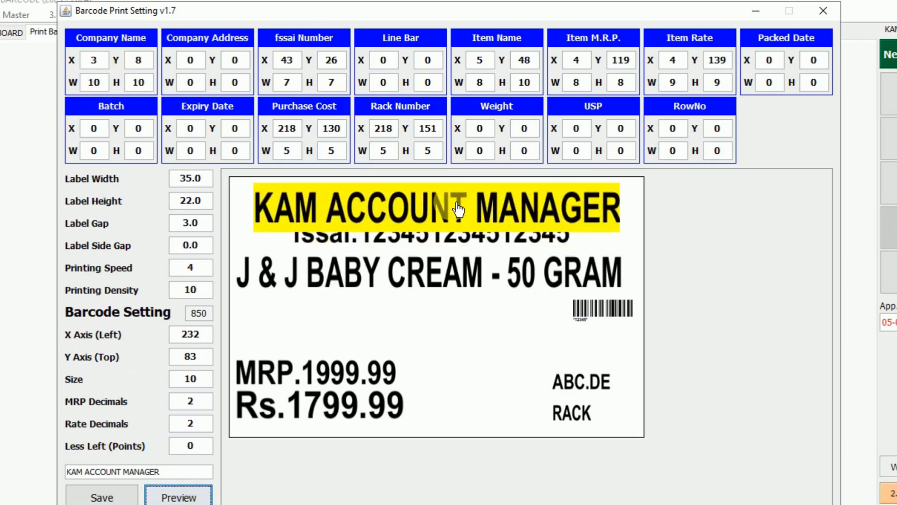
left_click_drag(458, 203, 456, 202)
left_click_drag(435, 237, 421, 280)
left_click_drag(429, 239, 434, 245)
Set the purchase cost and rack number text to width 6 and height 6, and place both above the M.R.P. in the label's lower-right corner.
left_click_drag(561, 379, 464, 415)
left_click_drag(558, 405, 577, 404)
left_click_drag(318, 372, 515, 373)
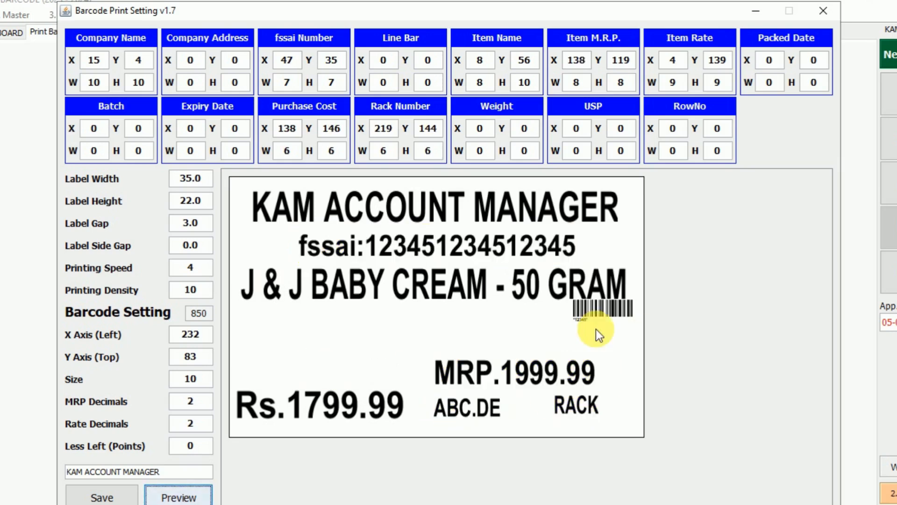
left_click_drag(467, 407, 467, 334)
left_click_drag(575, 404, 581, 325)
left_click_drag(525, 372, 567, 402)
left_click_drag(336, 407, 336, 412)
Move the barcode below the item name to X 7, Y 91, and stack the rack number above the purchase cost on the label's right side.
left_click_drag(597, 307, 264, 321)
left_click_drag(588, 328, 611, 320)
left_click_drag(471, 337, 601, 351)
left_click_drag(582, 326, 554, 327)
left_click_drag(581, 345, 570, 353)
left_click_drag(567, 321, 565, 328)
left_click_drag(263, 324, 262, 322)
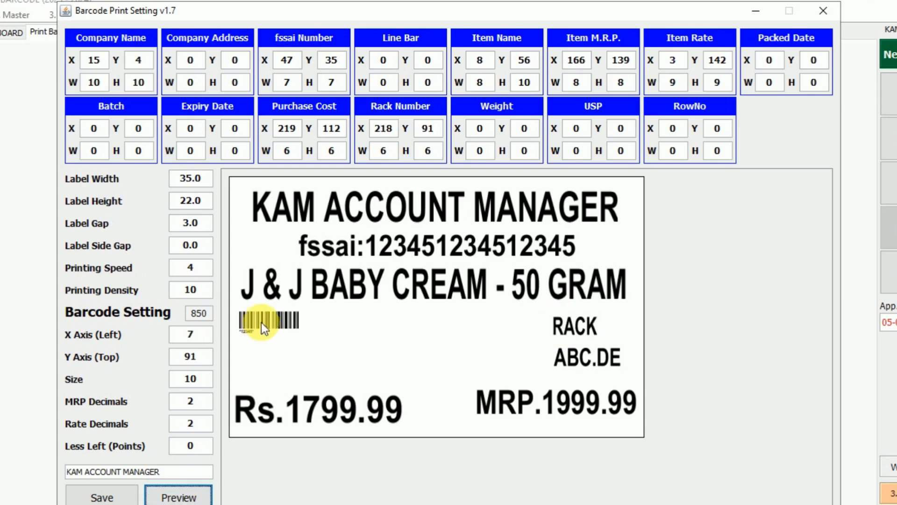
Set the barcode size to 40, preview the label, and shift the barcode to X 6, Y 87.
left_click(204, 382)
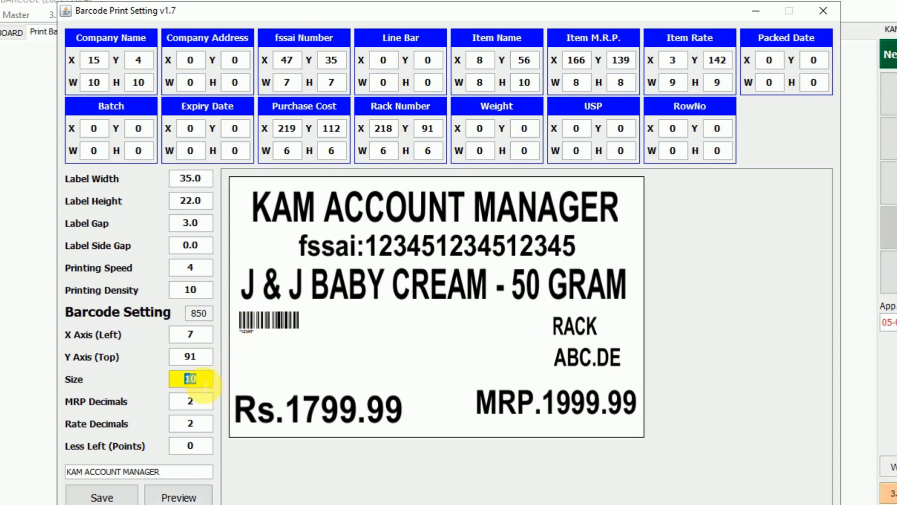
type("40")
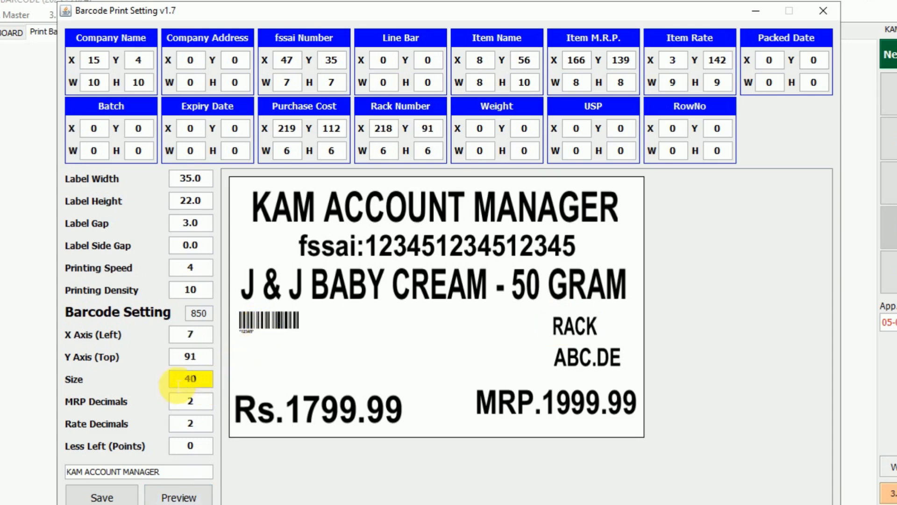
left_click(175, 498)
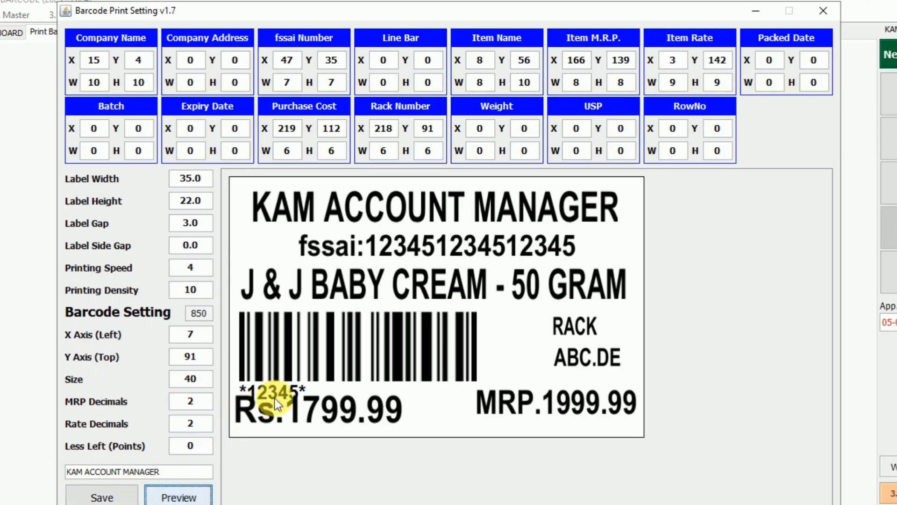
left_click_drag(373, 364, 378, 359)
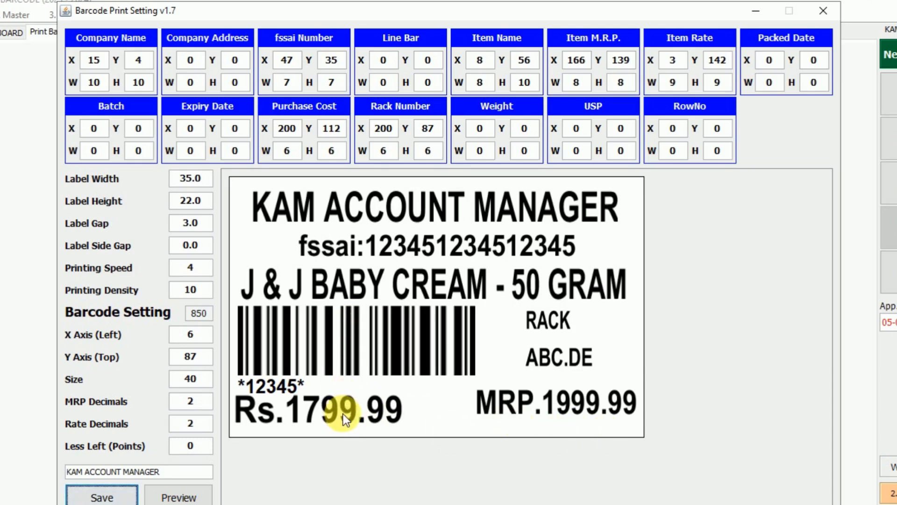
Lower the item rate to X 4, Y 145 and the item M.R.P. to X 164, Y 144.
left_click_drag(343, 411, 349, 416)
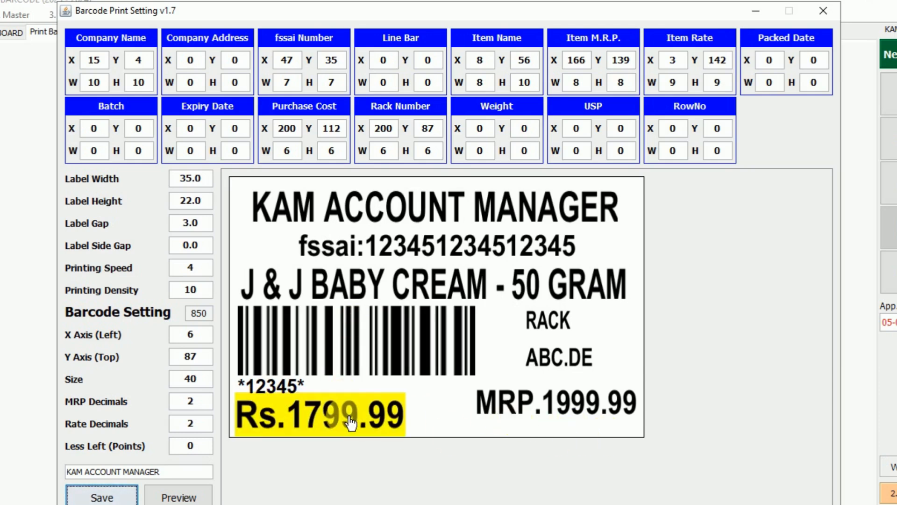
left_click(241, 412)
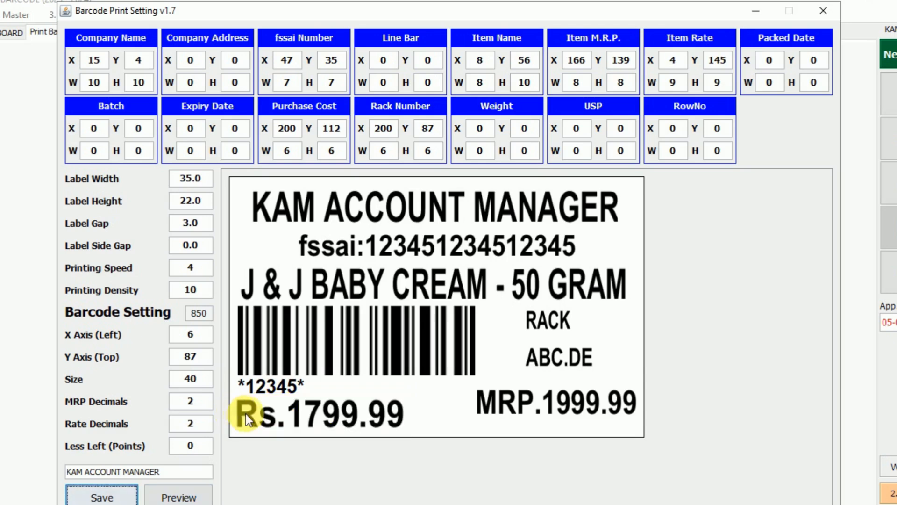
left_click_drag(530, 407, 534, 415)
left_click(528, 413)
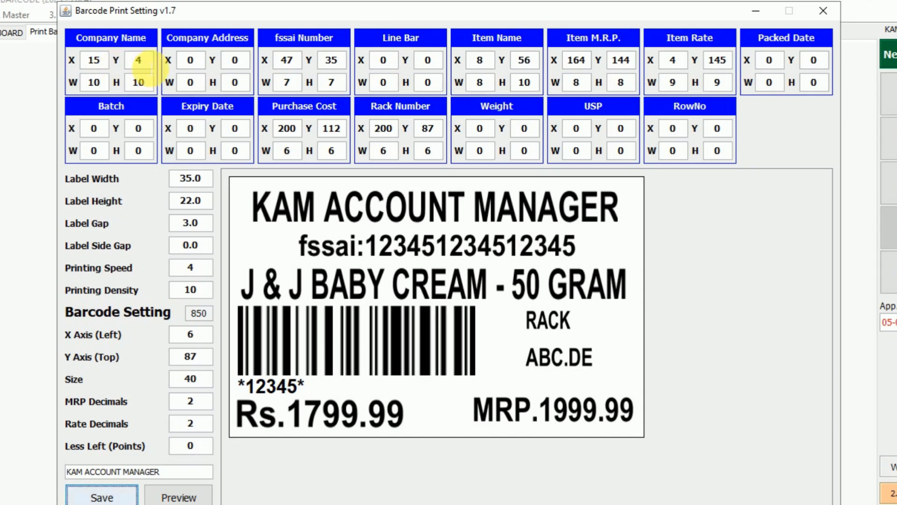
Set the company name's Y position to 5, and save the previewed label design before closing the barcode print settings.
left_click(138, 60)
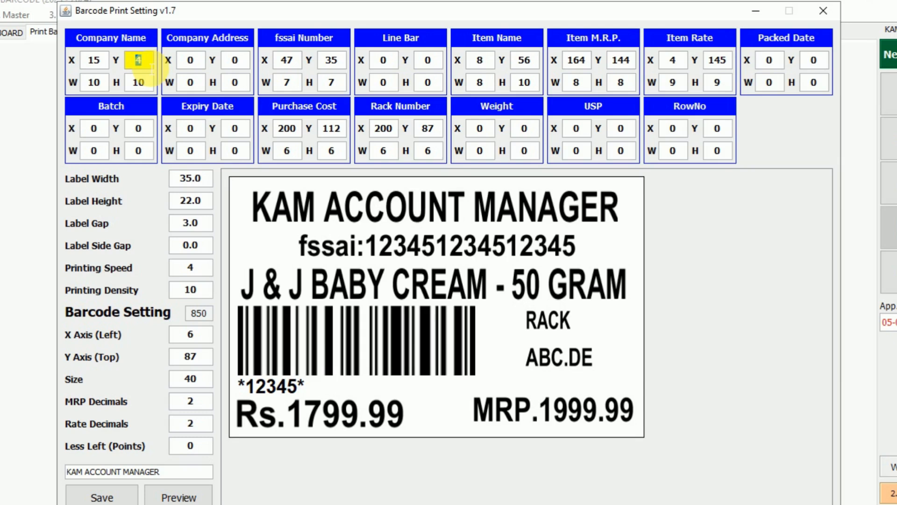
type("5")
left_click(179, 496)
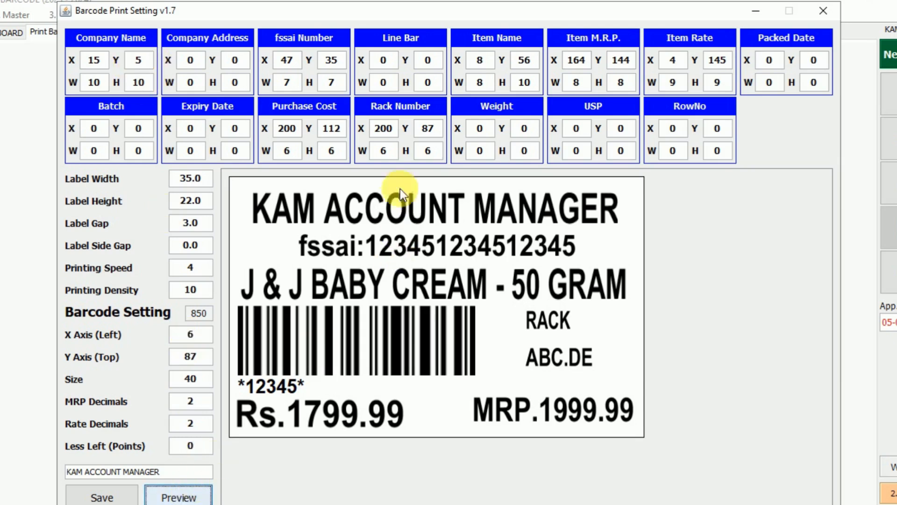
left_click(117, 493)
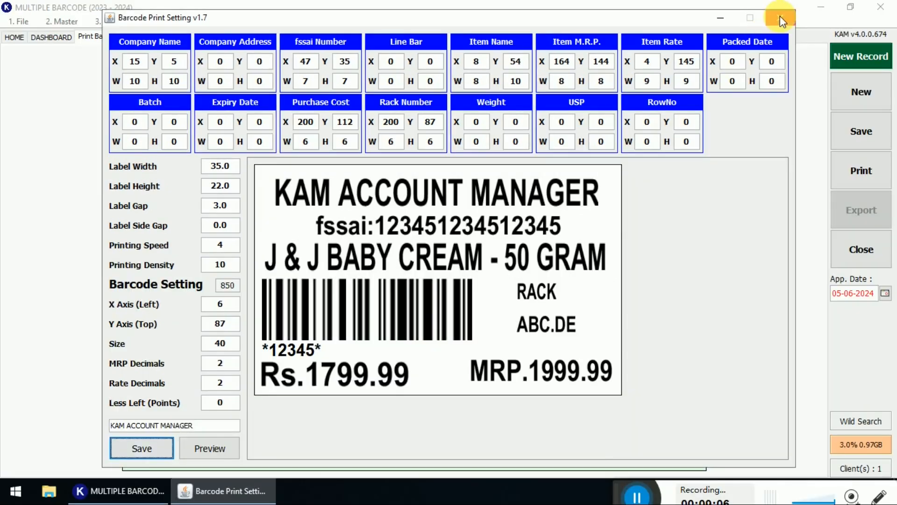
left_click(824, 11)
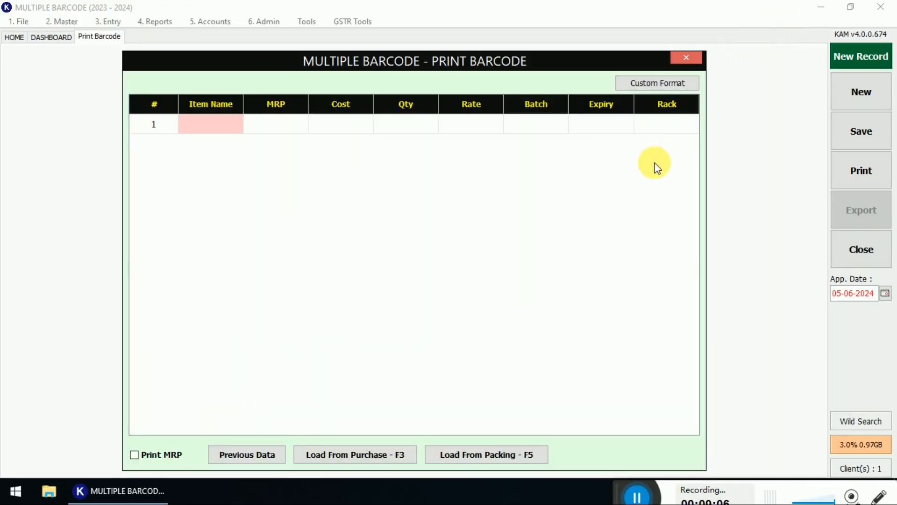